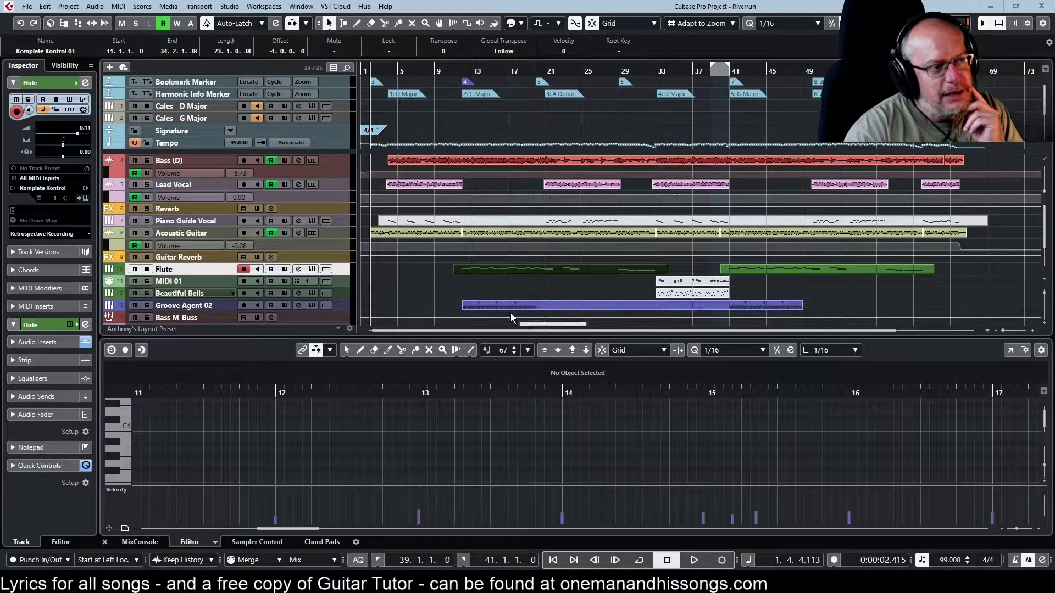
Select the Beautiful Bells track so the Inspector shows its settings instead of the Flute's.
scroll(512, 281, down, 3)
scroll(512, 280, up, 3)
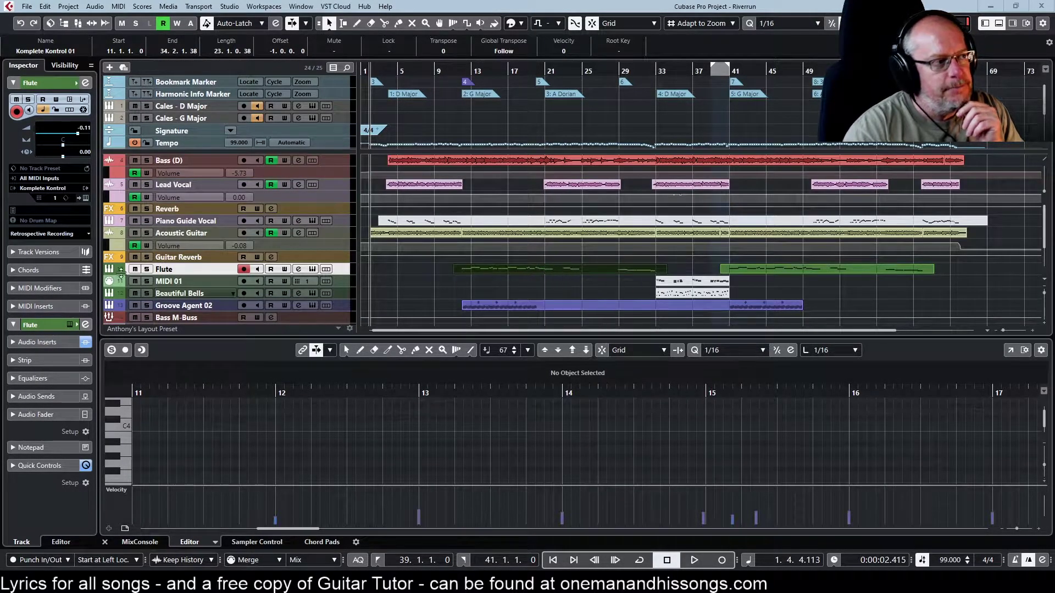
click(178, 294)
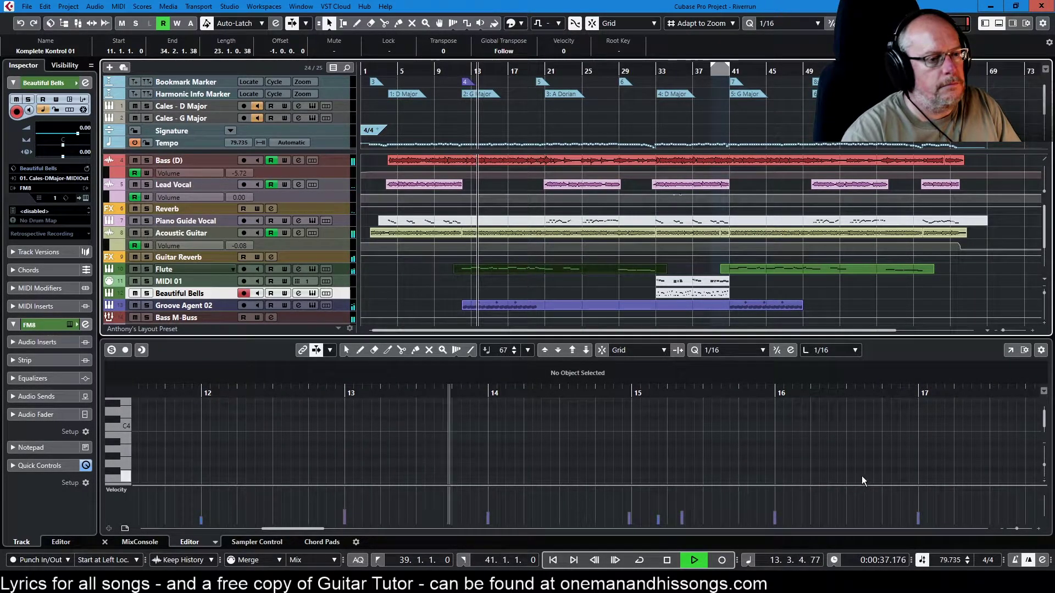
Scroll up in the project window as the Riverrun arrangement plays back.
scroll(860, 471, up, 4)
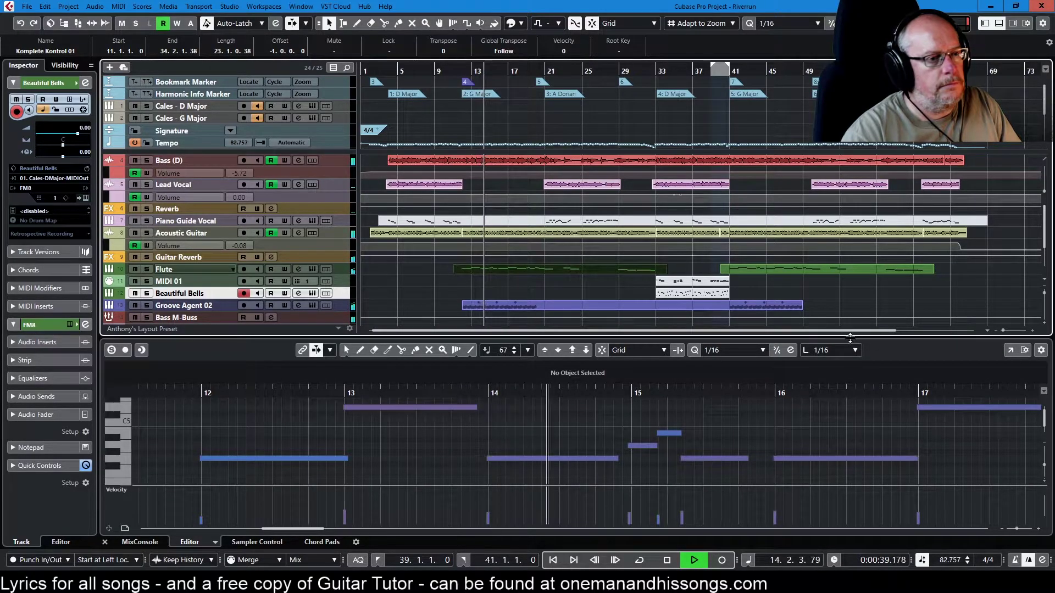
Raise the Lower Zone divider to give the Beautiful Bells key editor more height.
drag(850, 337, 851, 280)
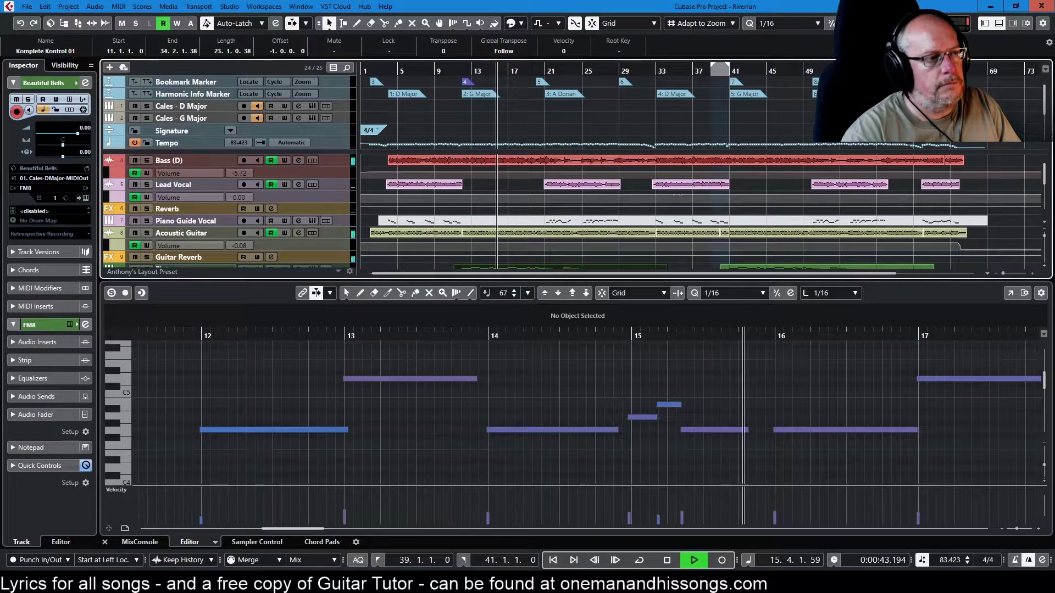
scroll(970, 215, down, 1)
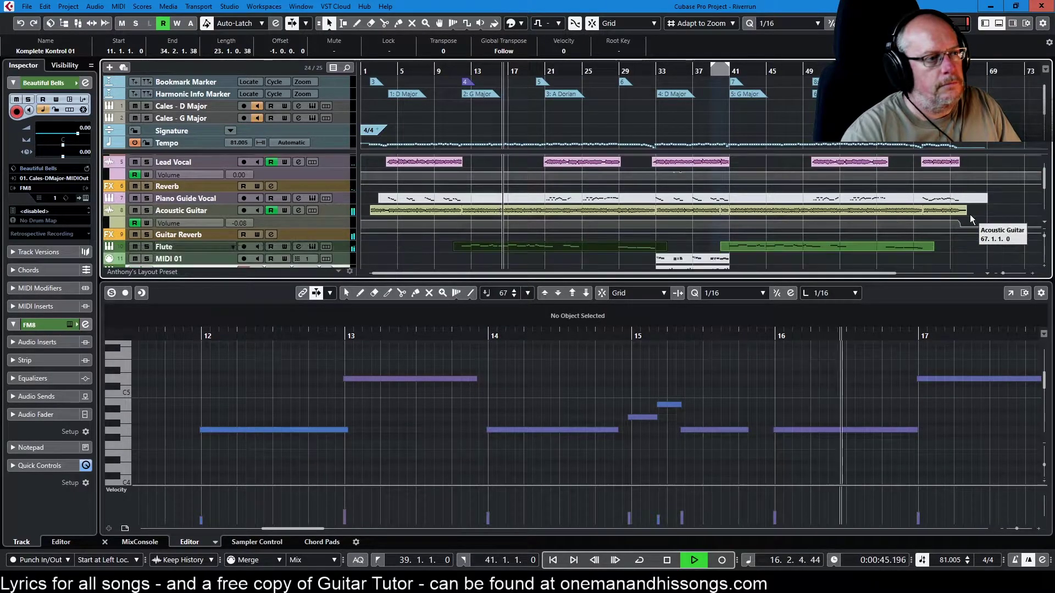
scroll(970, 215, down, 1)
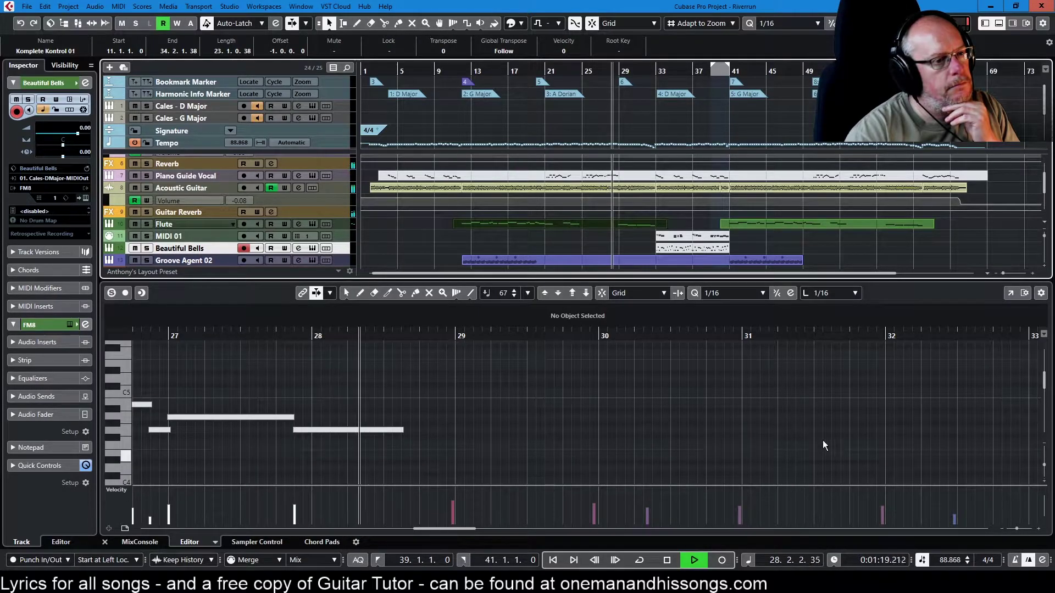
scroll(846, 410, down, 3)
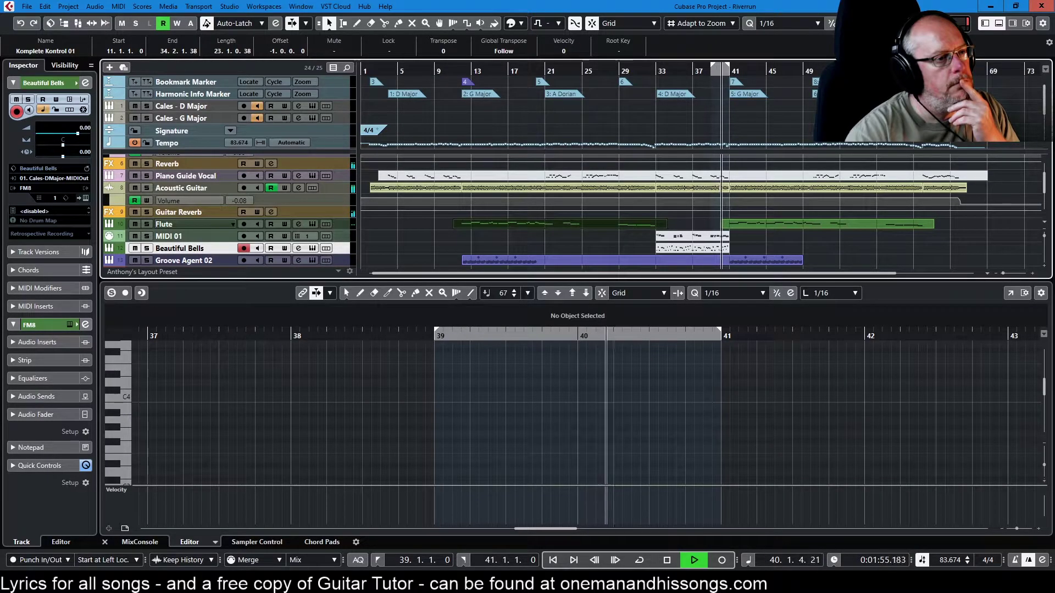
List only Groove Agent 02 drum sounds with events, then open the Flute part's notes.
click(770, 262)
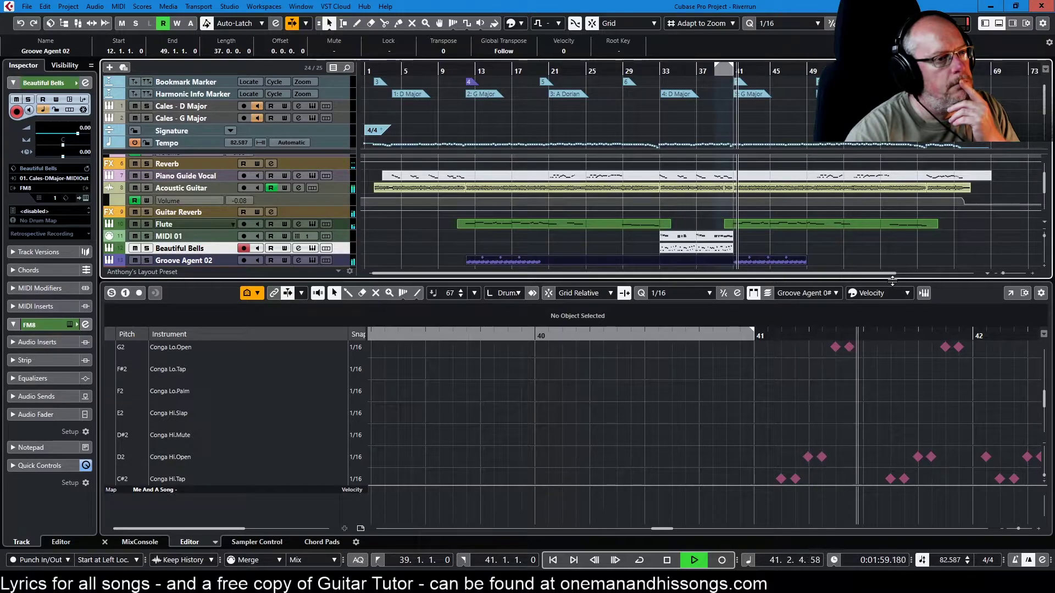
click(261, 293)
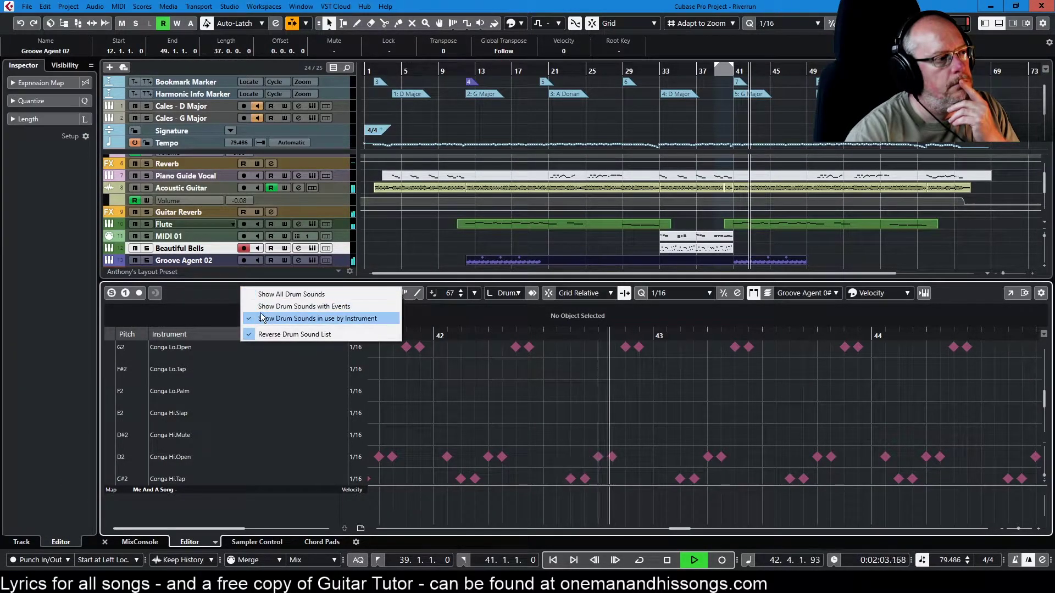
click(265, 307)
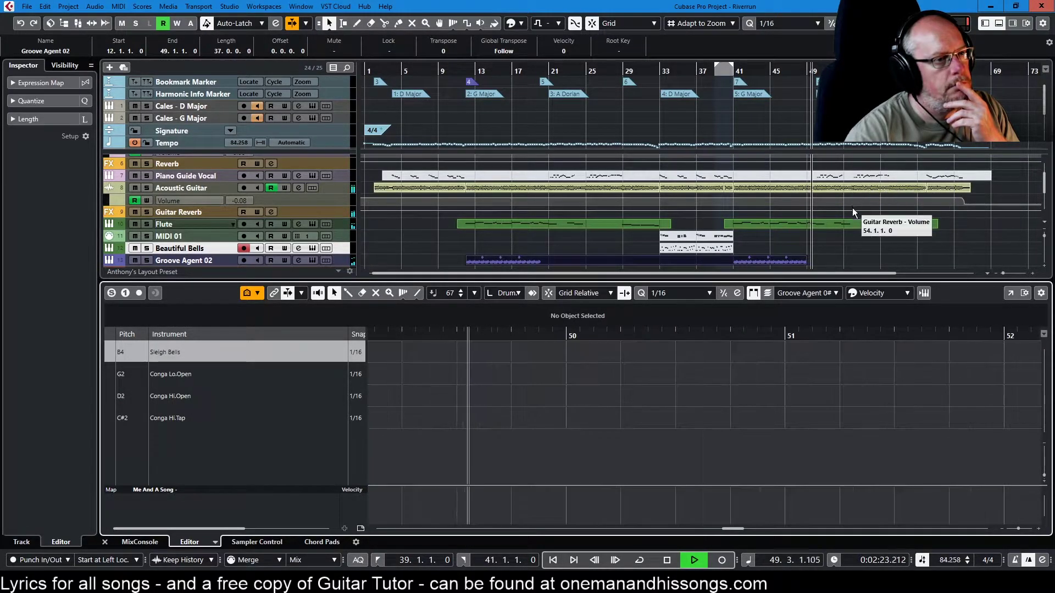
double_click(847, 222)
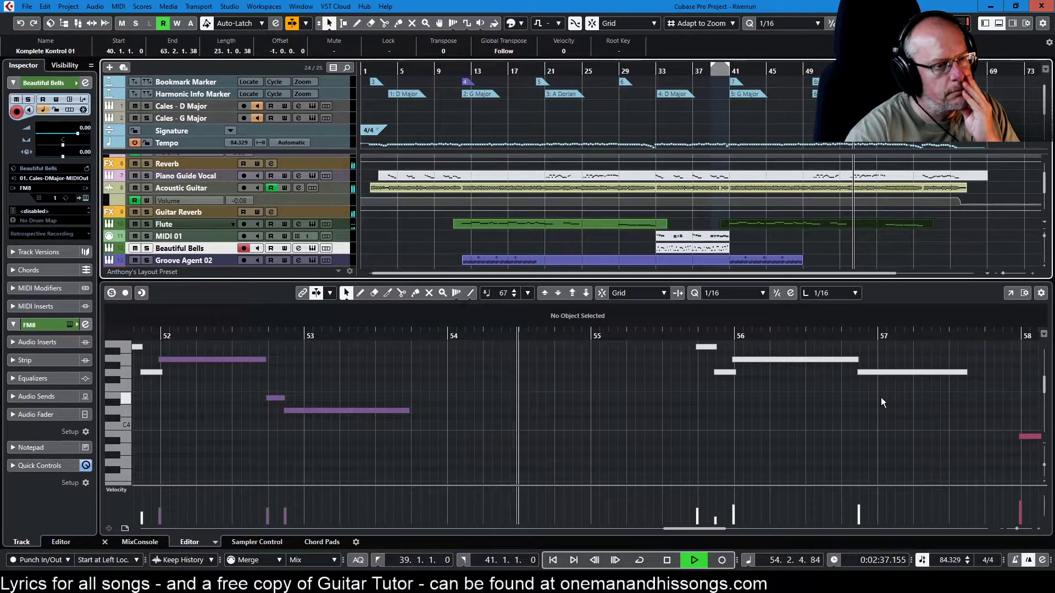
Close the Lower Zone editor to reveal Bass (D) and Lead Vocal, then stop playback.
scroll(882, 403, down, 2)
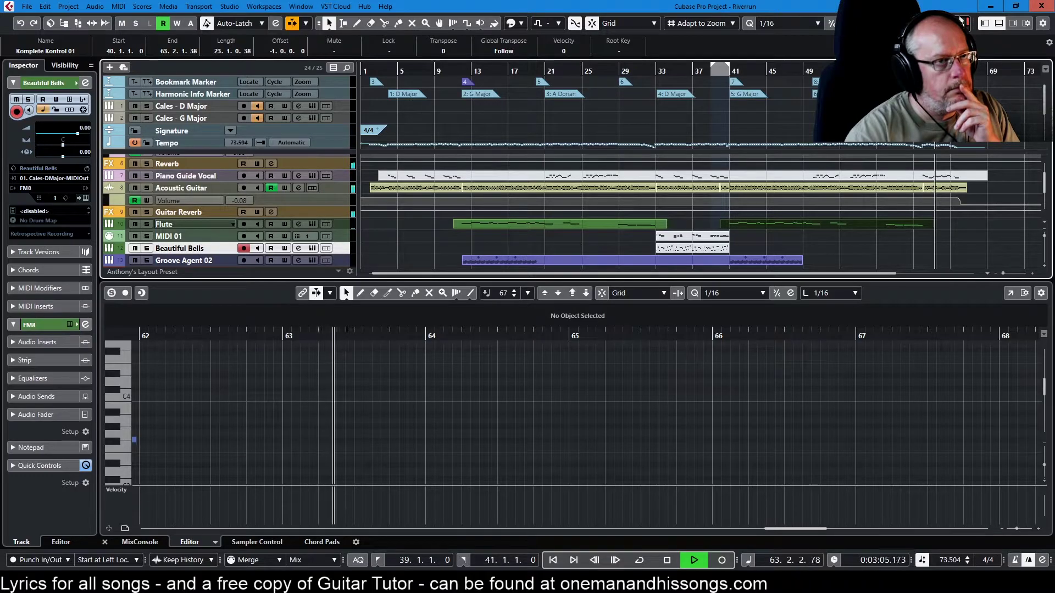
click(997, 22)
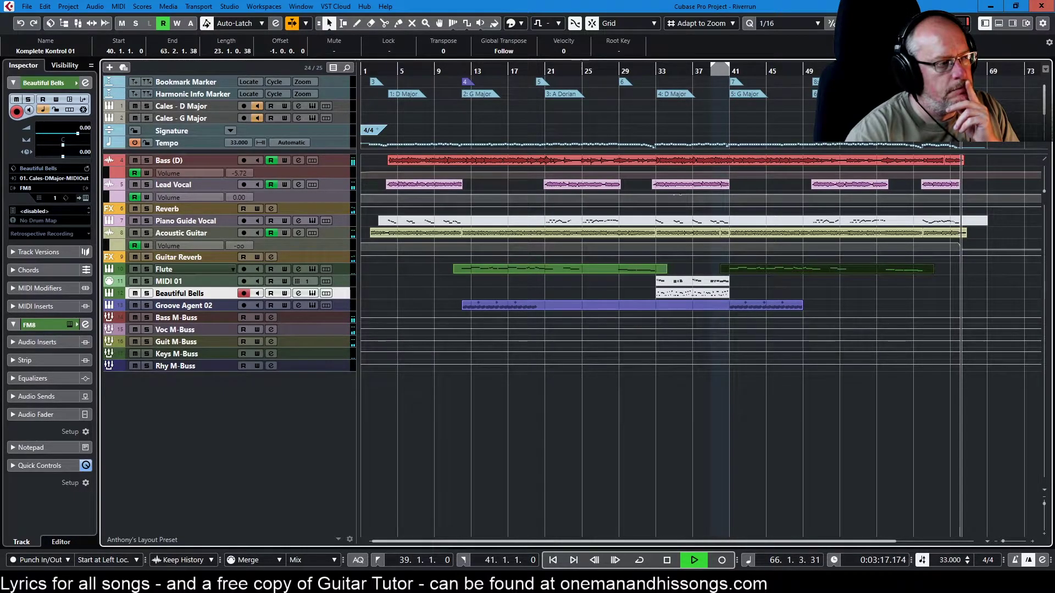
key(space)
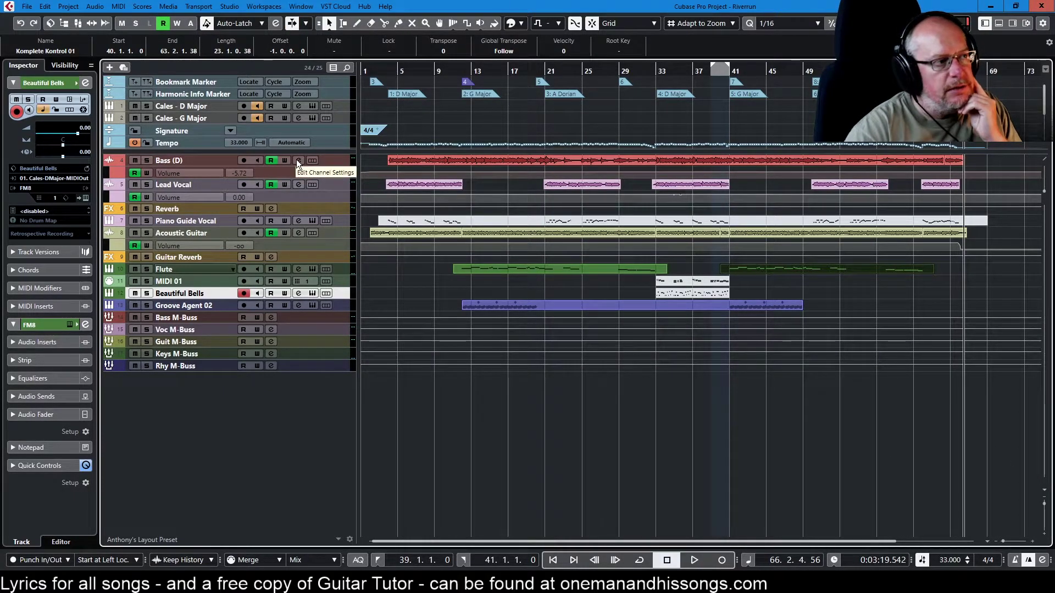
Open the Bass (D) channel's AmpliTube 4 insert showing the Upright 2 preset.
click(297, 162)
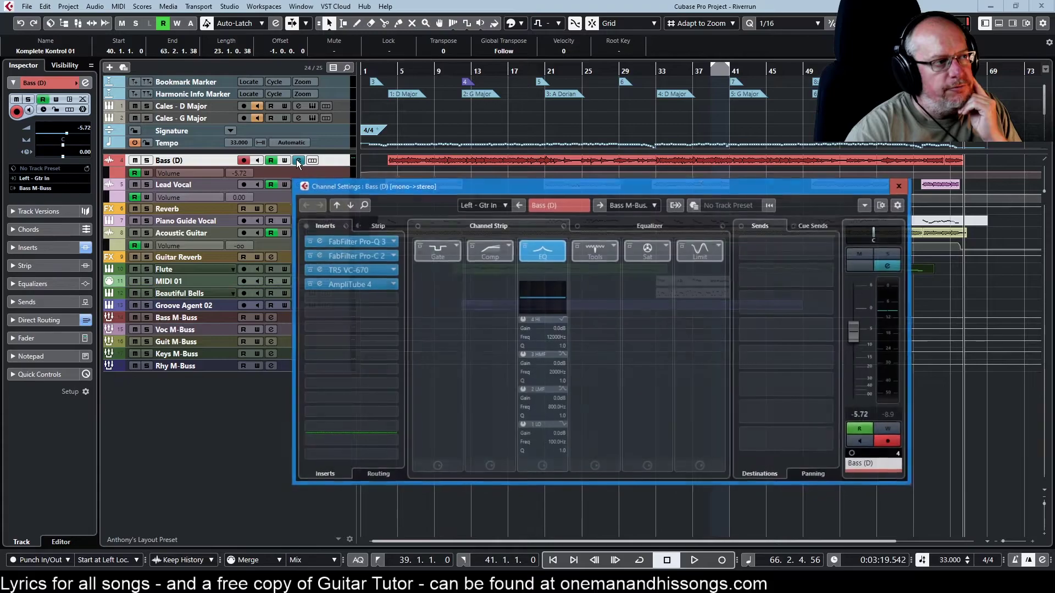
click(358, 284)
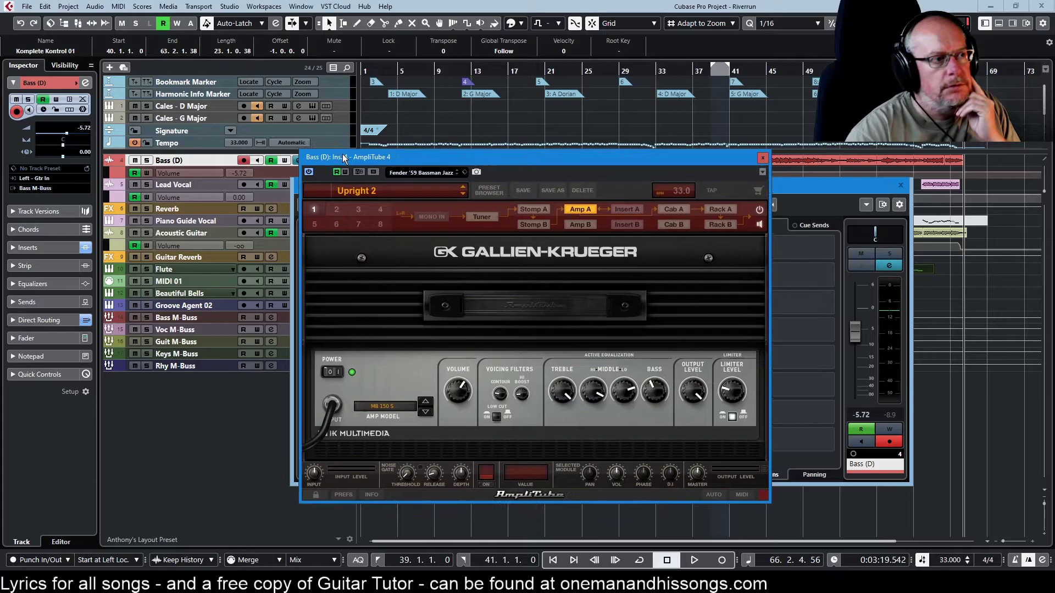
drag(342, 154, 378, 153)
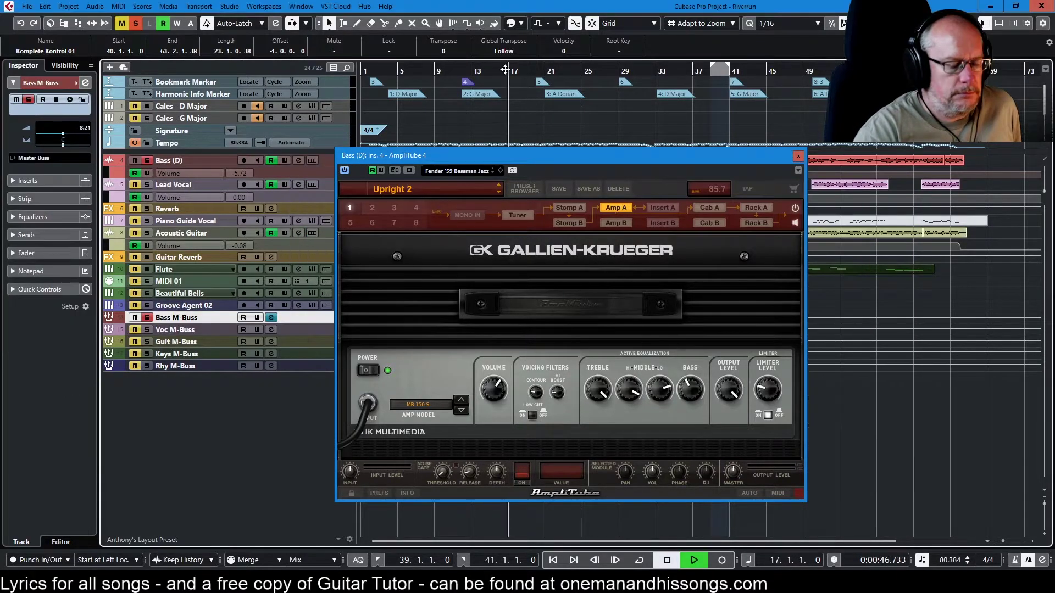
Solo Bass M-Buss, jump back to bar 11, then clear the solo while playback continues.
double_click(505, 70)
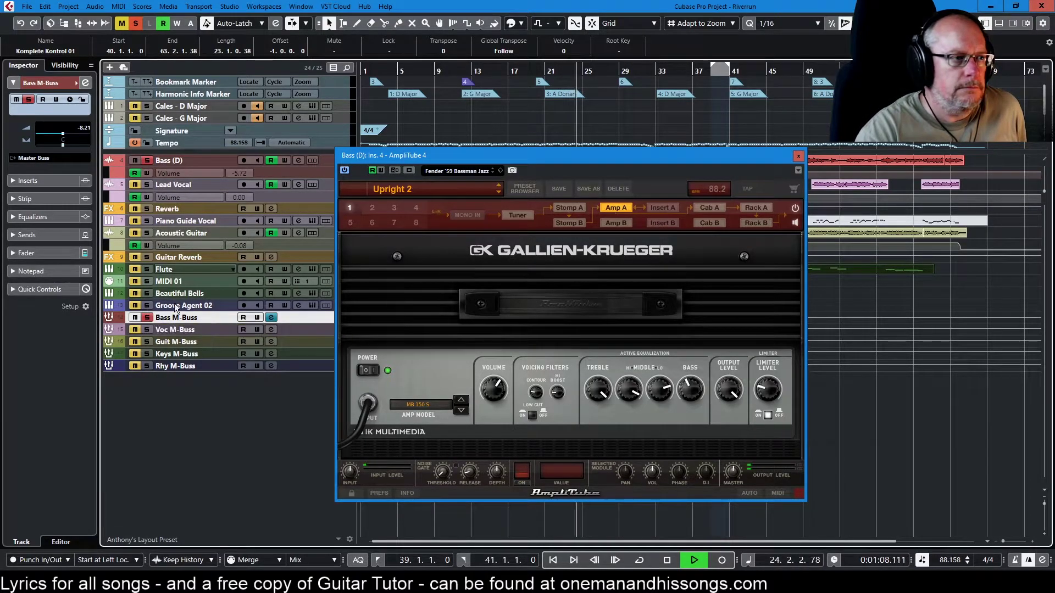
drag(434, 158, 430, 193)
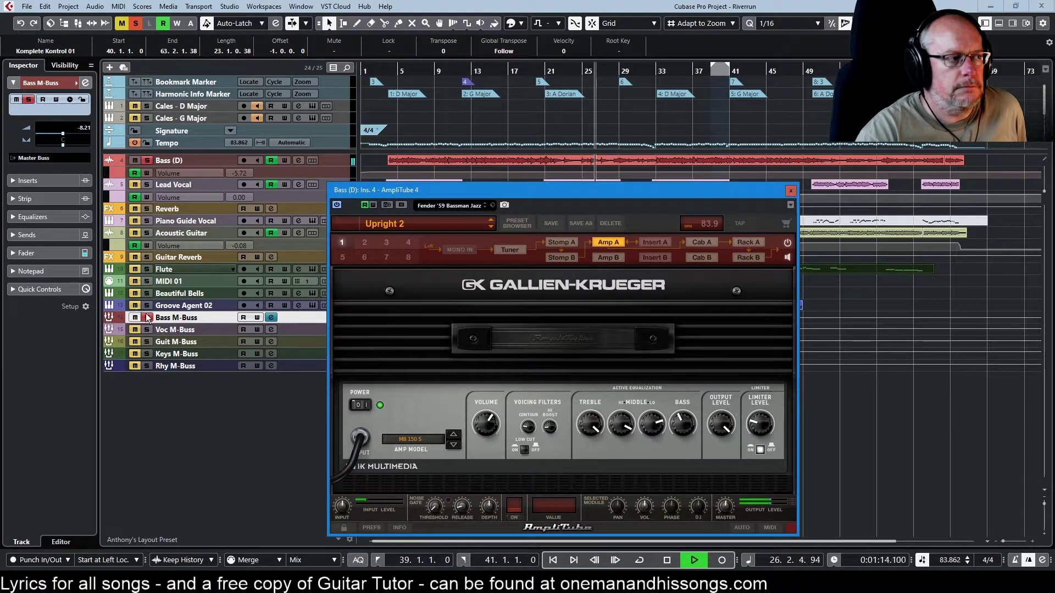
click(456, 69)
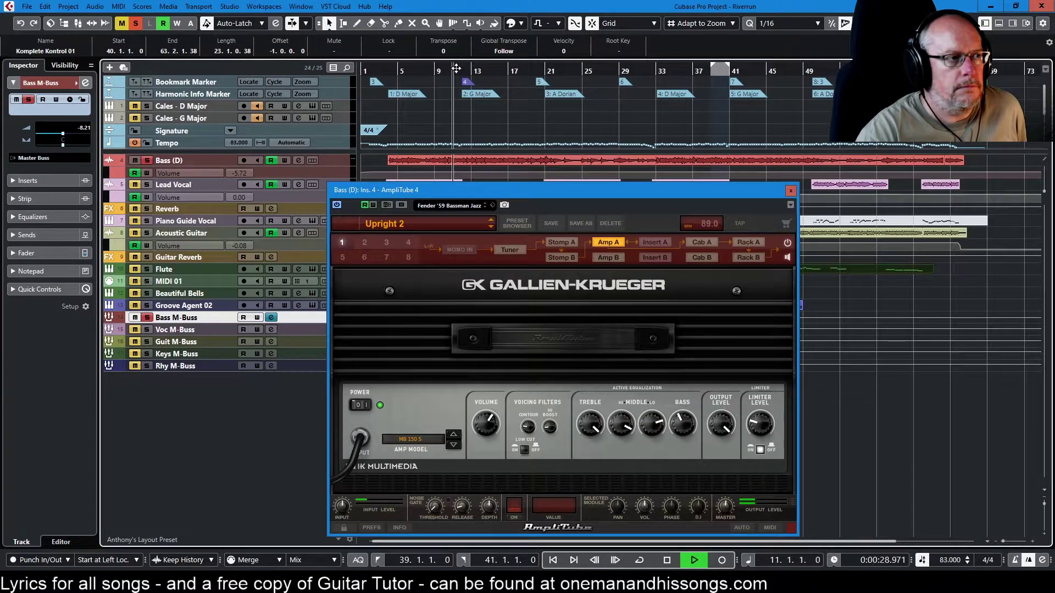
click(148, 318)
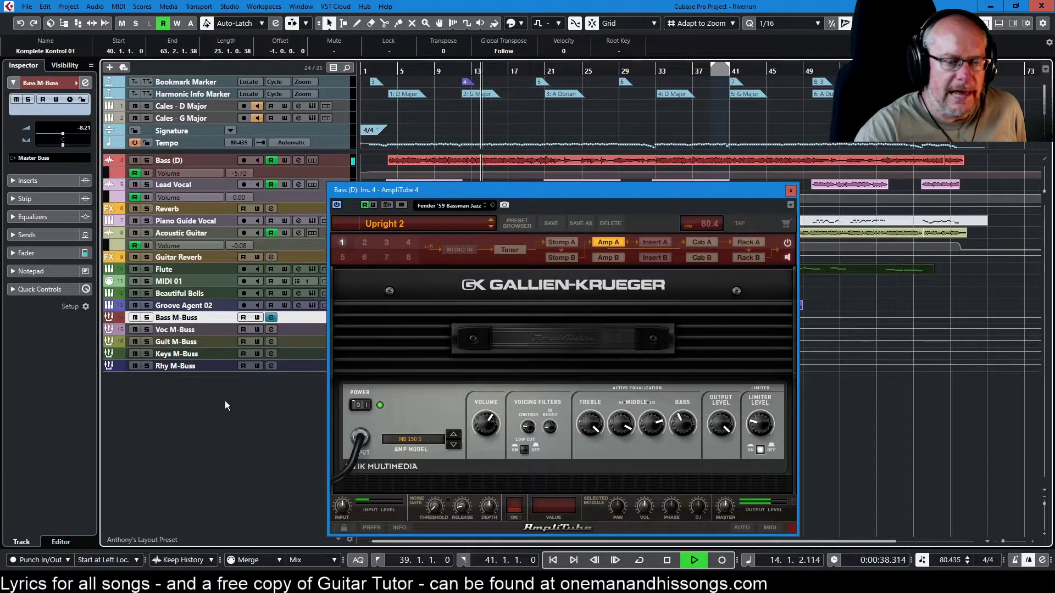
drag(453, 189, 650, 78)
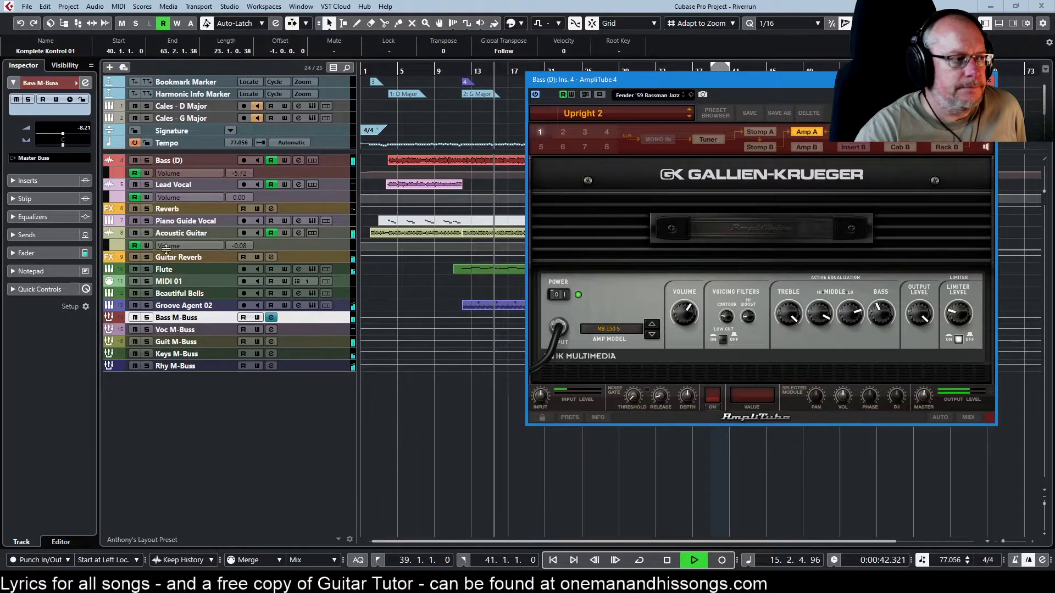
Close the AmpliTube 4 plug-in window.
key(Up)
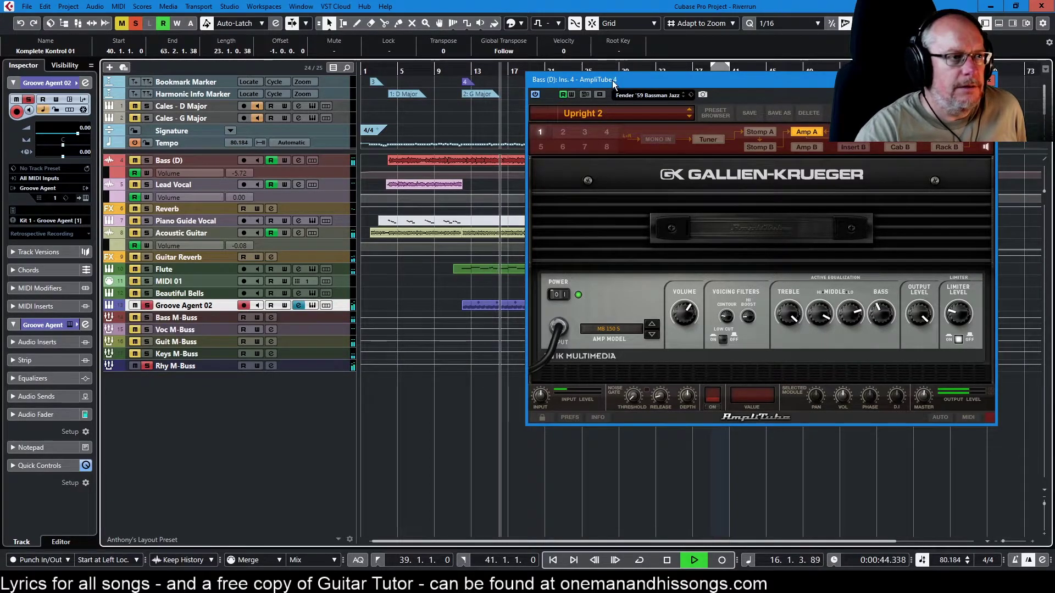
drag(611, 81, 714, 97)
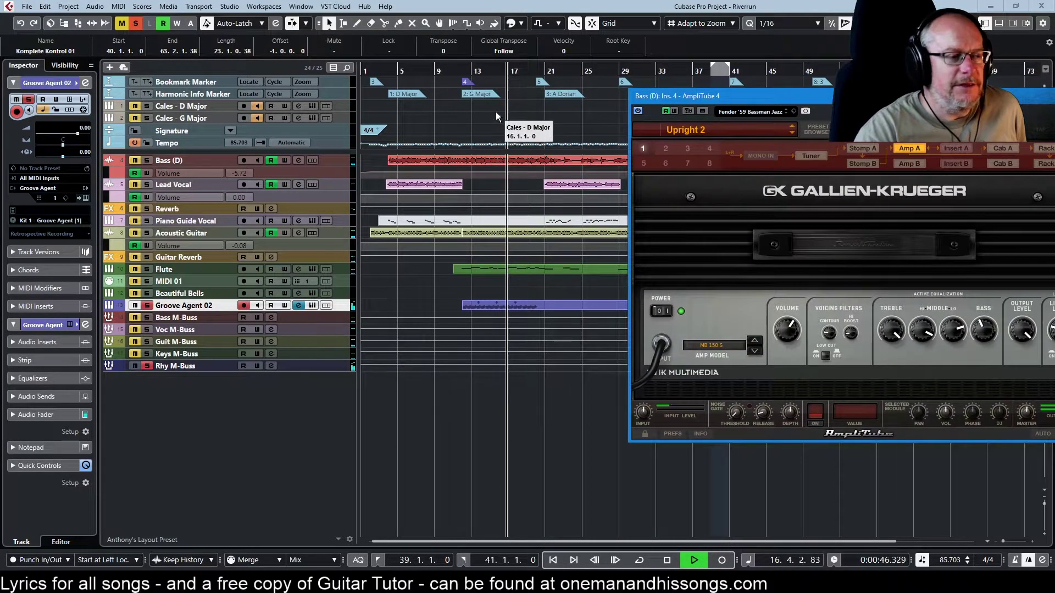
click(1044, 96)
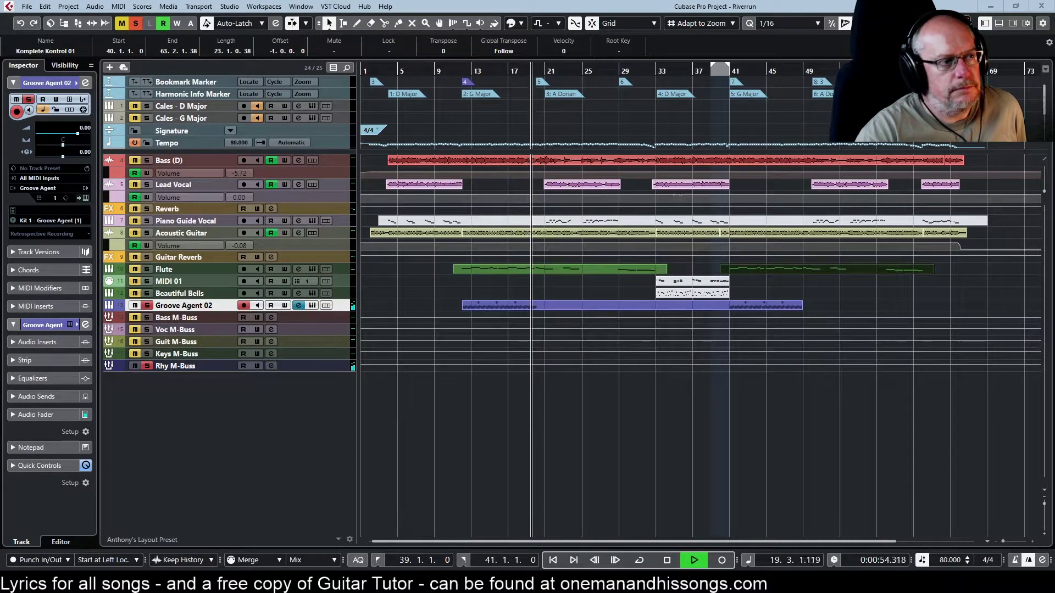
Restart playback from bar 11 with the Flute track selected.
click(666, 561)
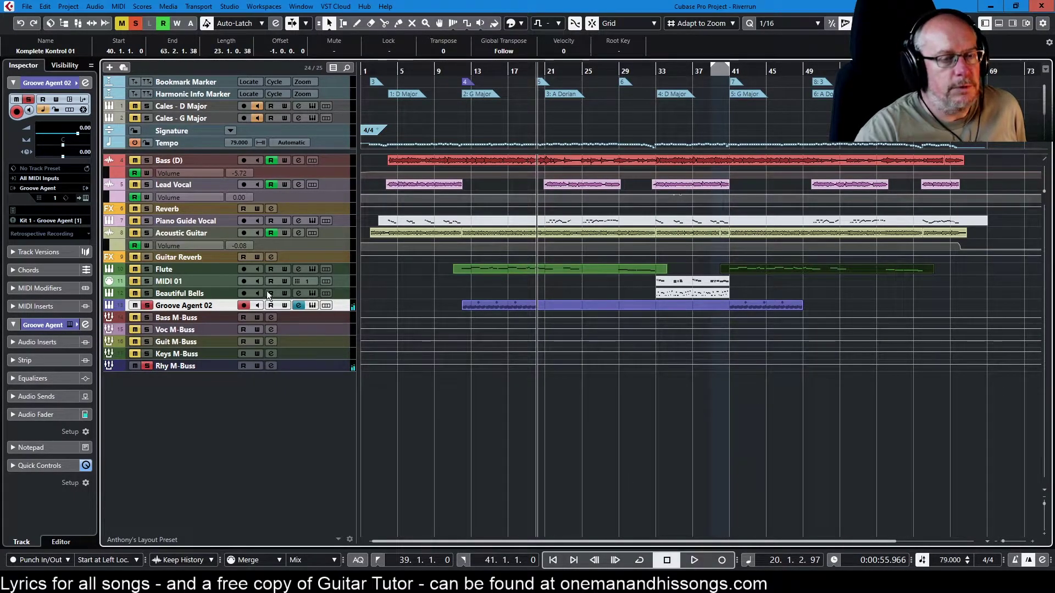
click(470, 68)
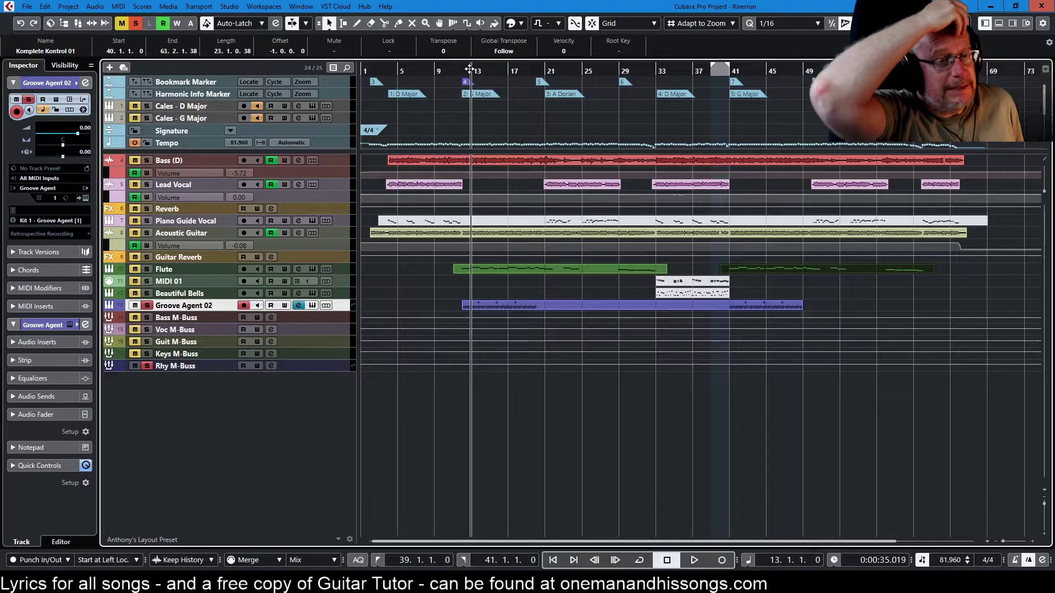
key(KP_Subtract)
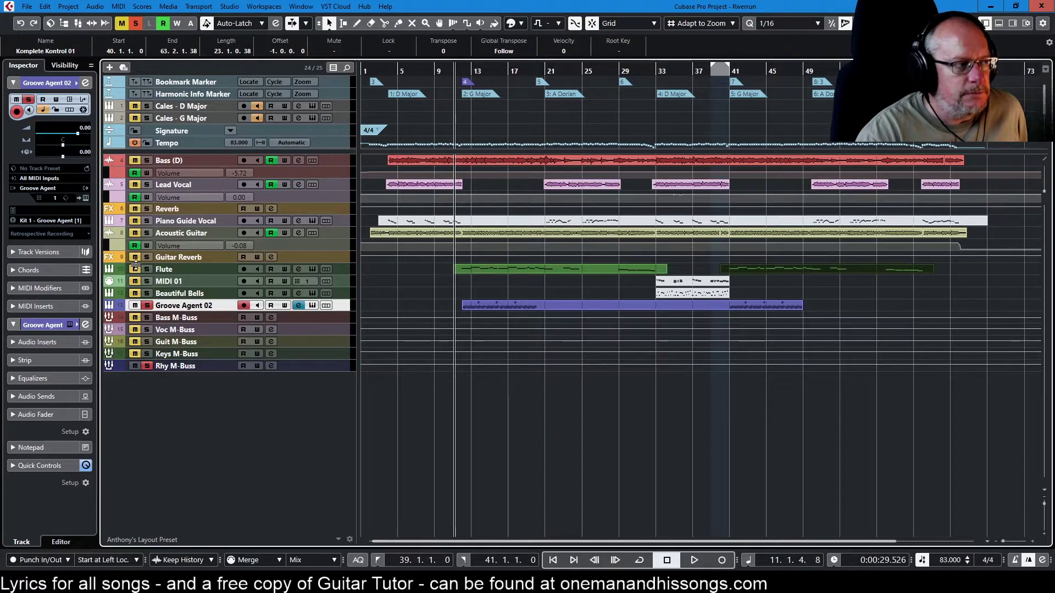
click(165, 270)
key(space)
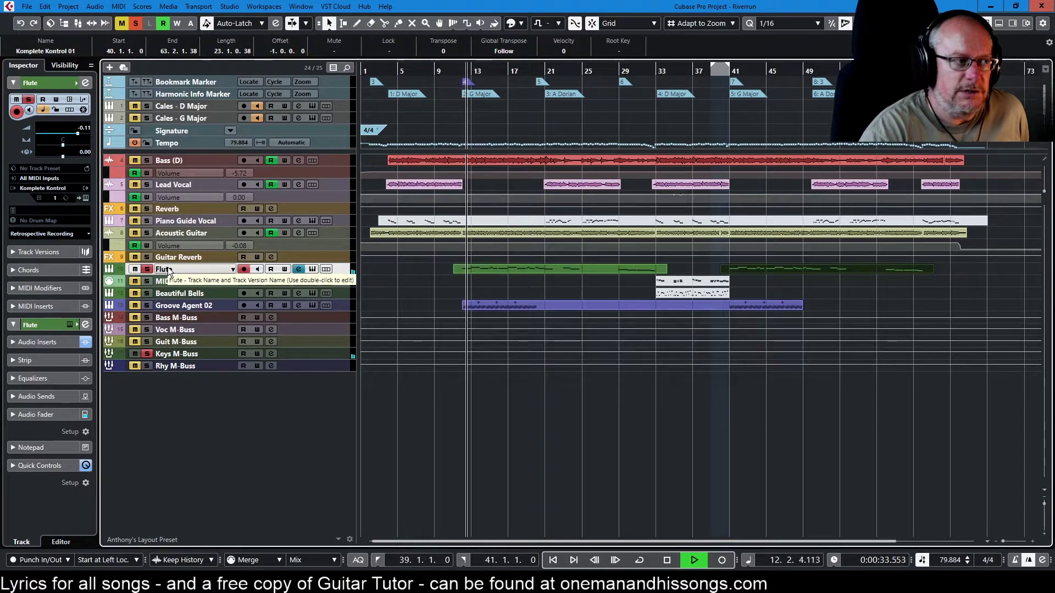
click(312, 268)
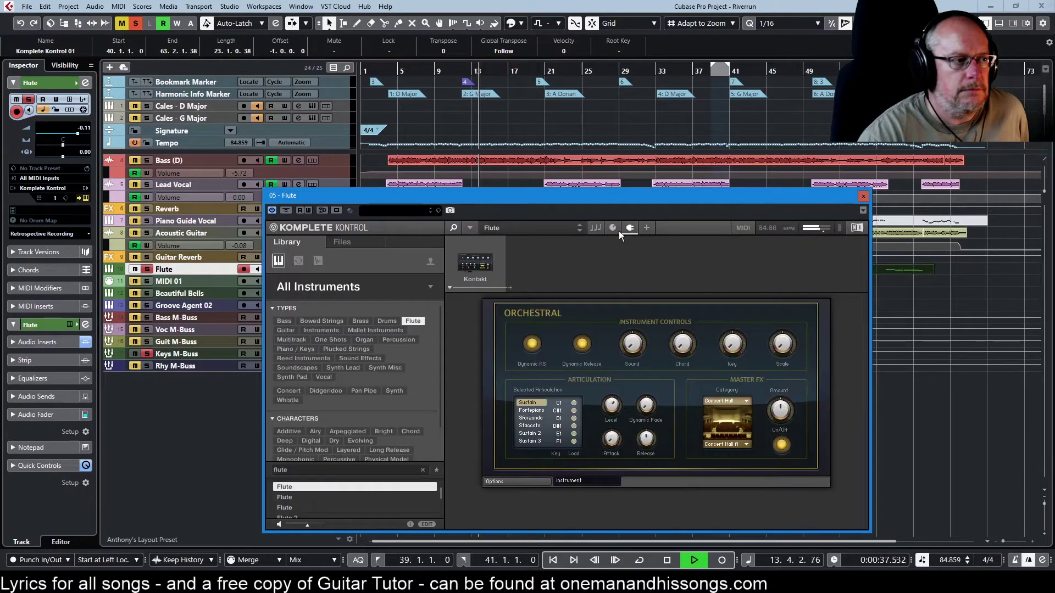
drag(607, 199, 493, 71)
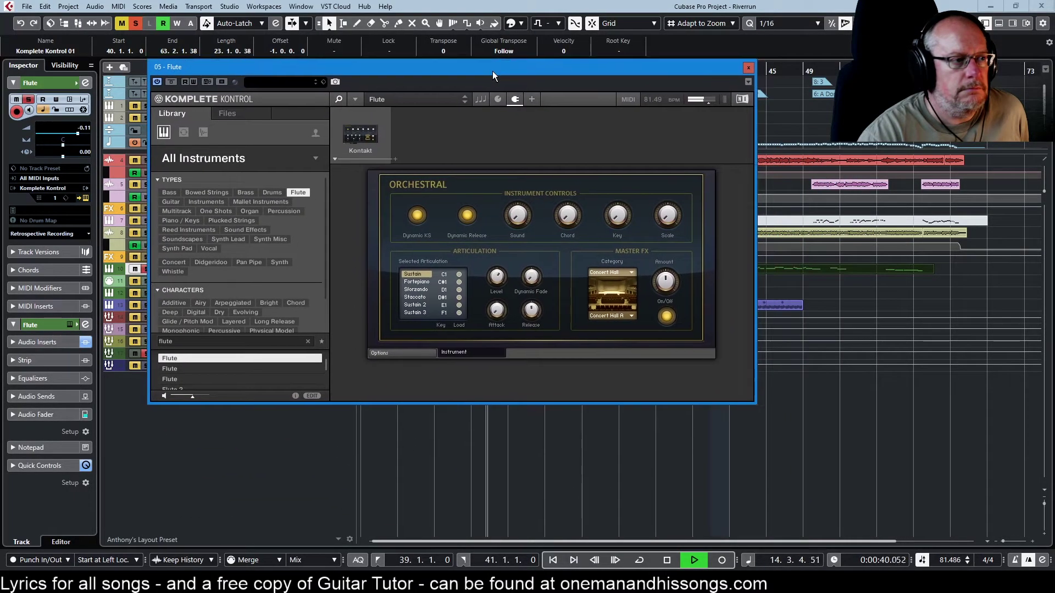
Close the Flute instrument window, stop playback, and clear the Flute and Keys M-Buss solo.
click(748, 68)
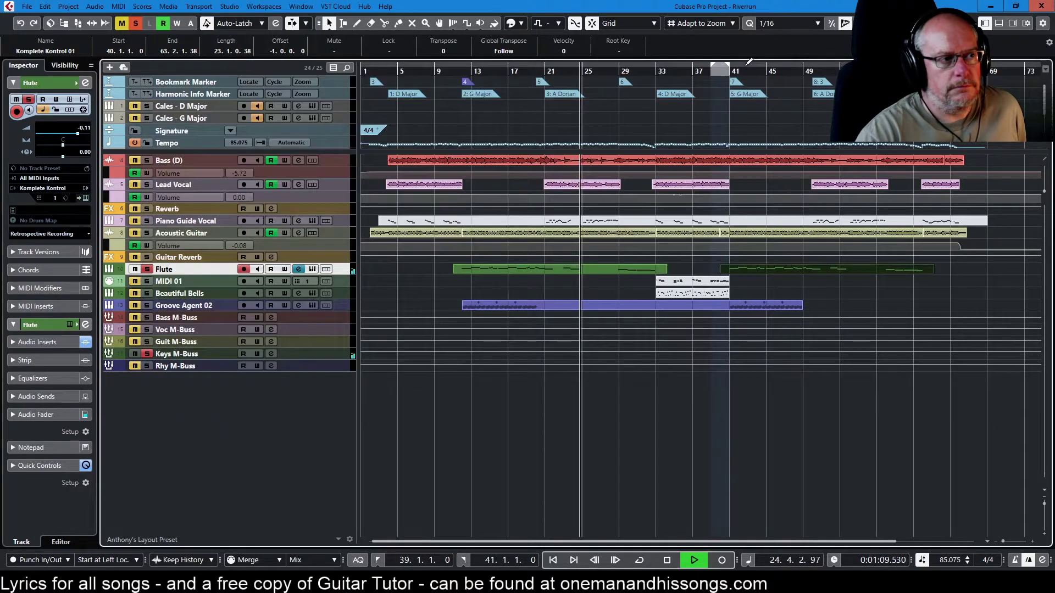
click(666, 561)
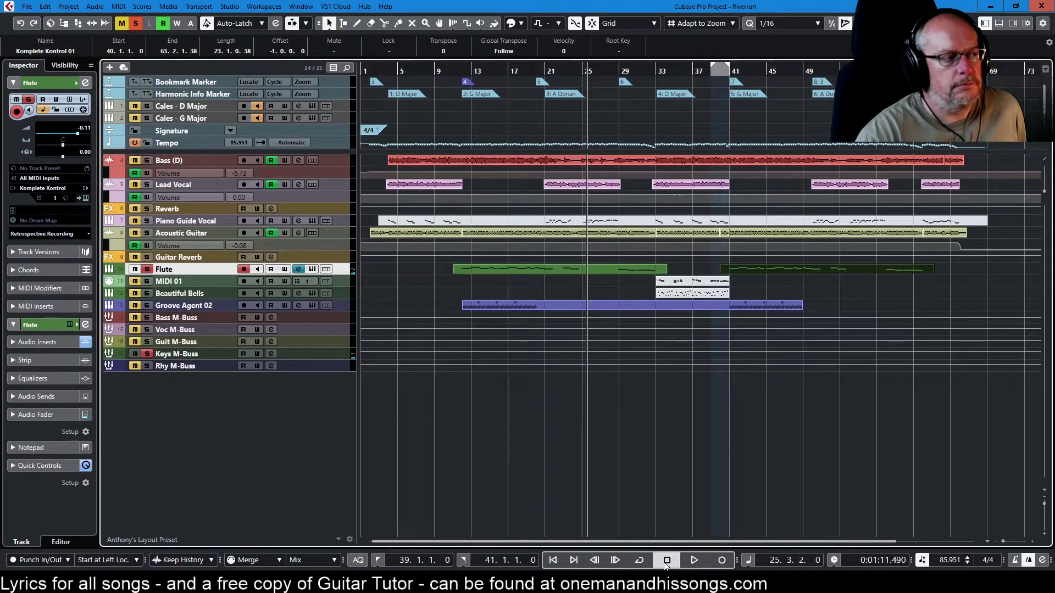
click(146, 355)
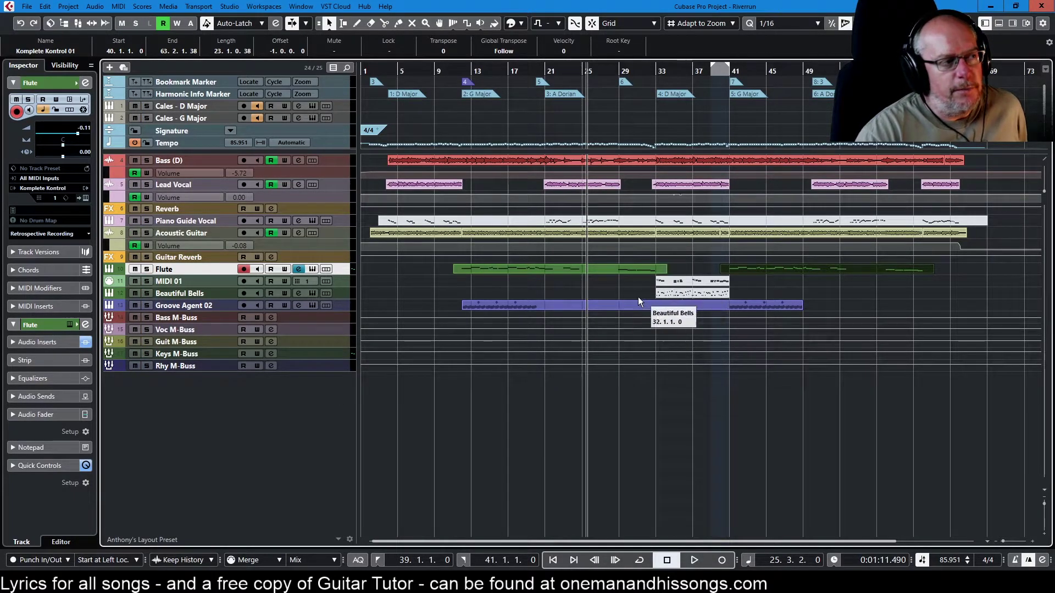
Unmute the Beautiful Bells part at bars 33–41 with the Mute tool.
click(190, 294)
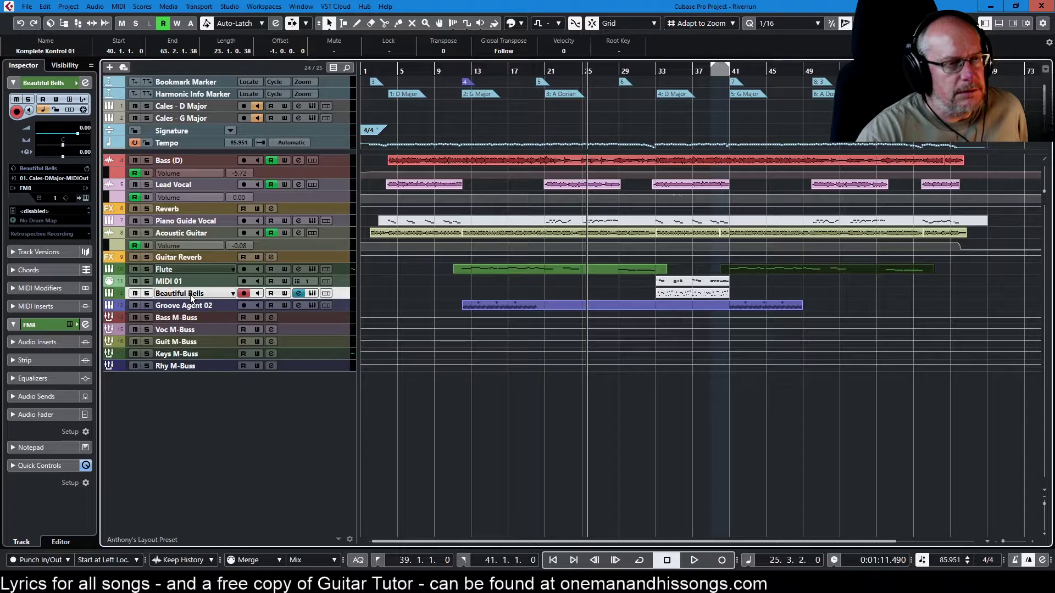
right_click(745, 292)
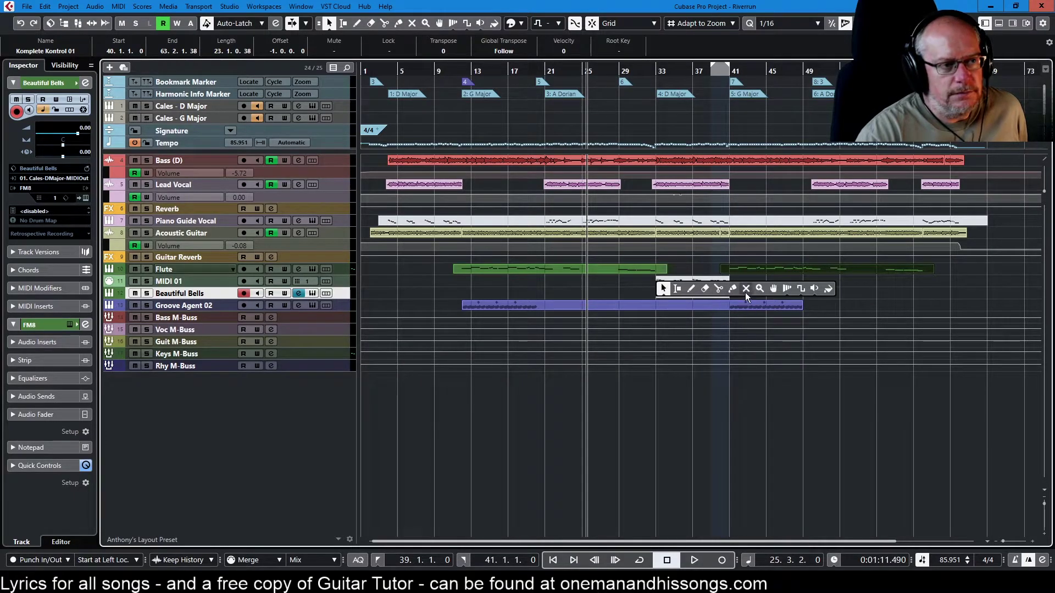
click(745, 289)
click(747, 269)
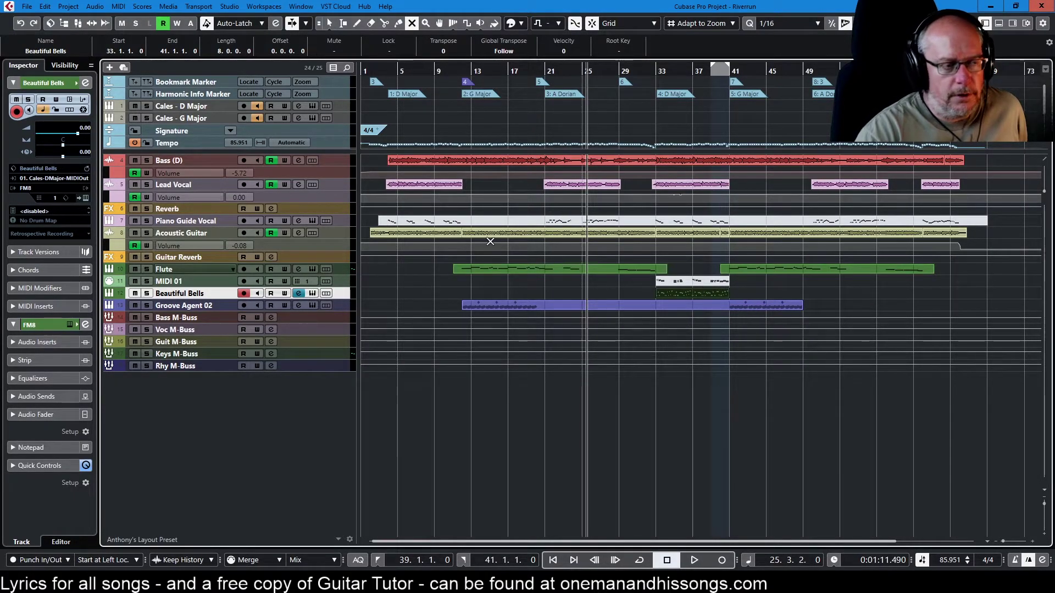
Loop-play bars 33–41, then return to the selection tool and stop.
key(p)
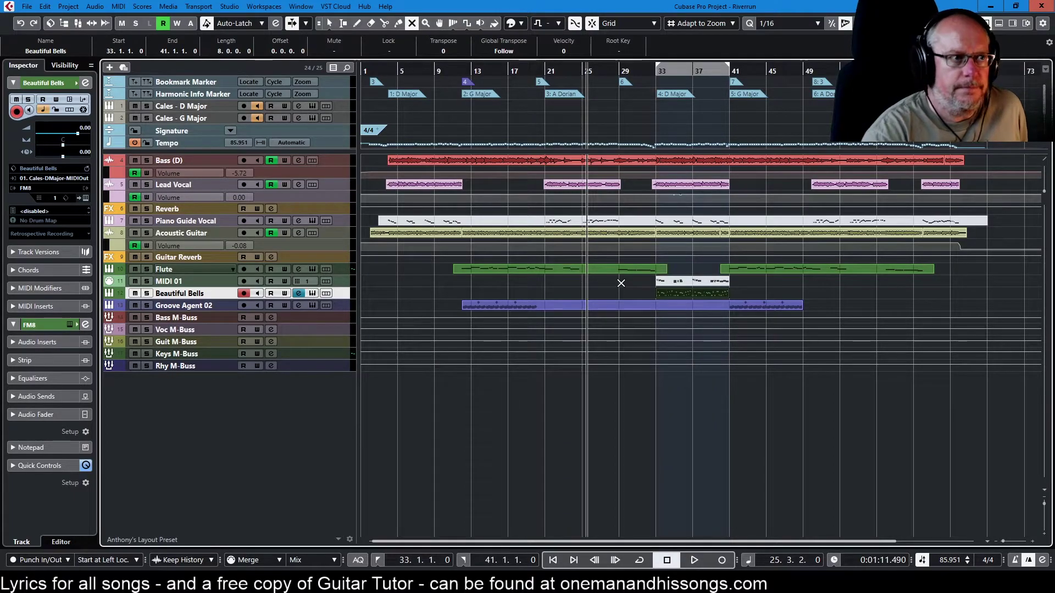
key(KP_Divide)
key(KP_1)
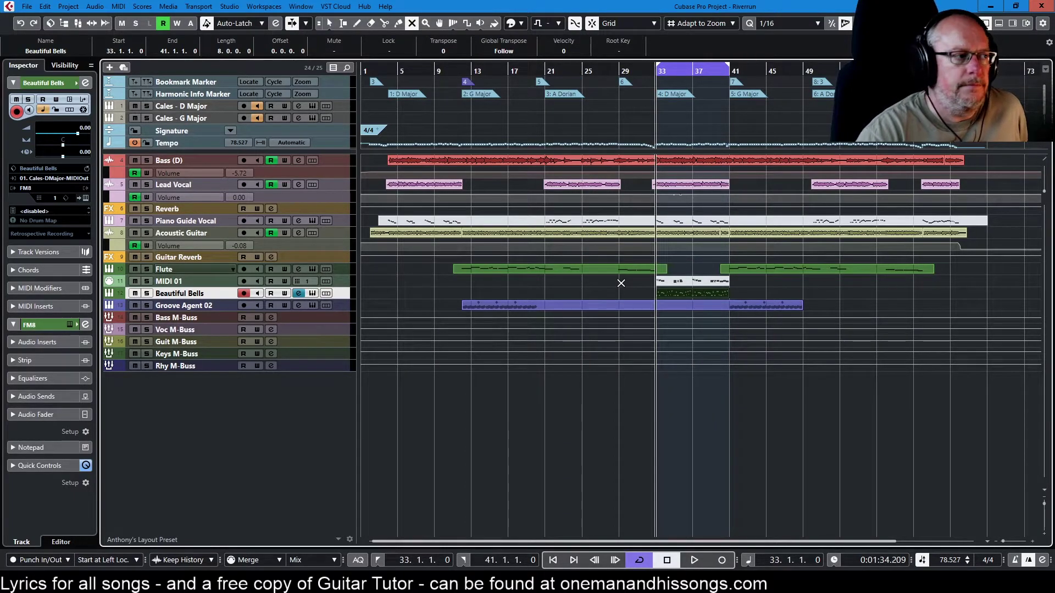
key(space)
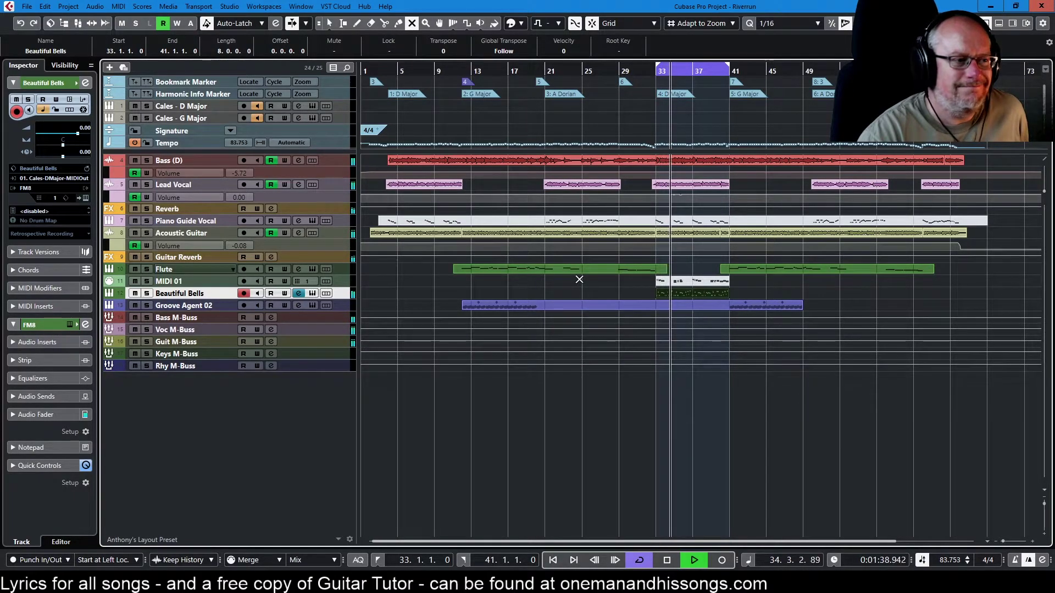
key(1)
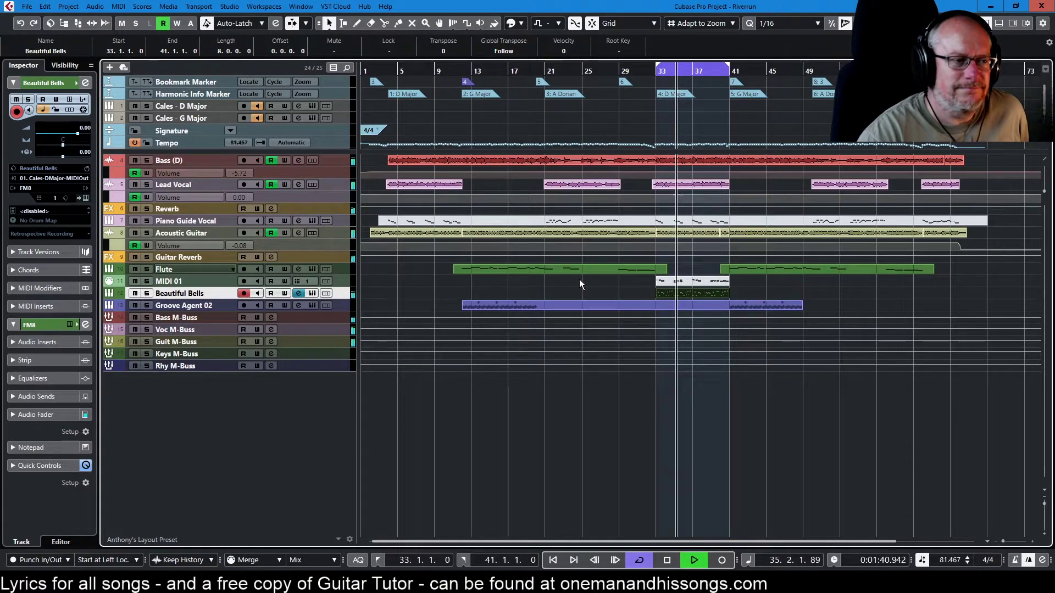
click(663, 560)
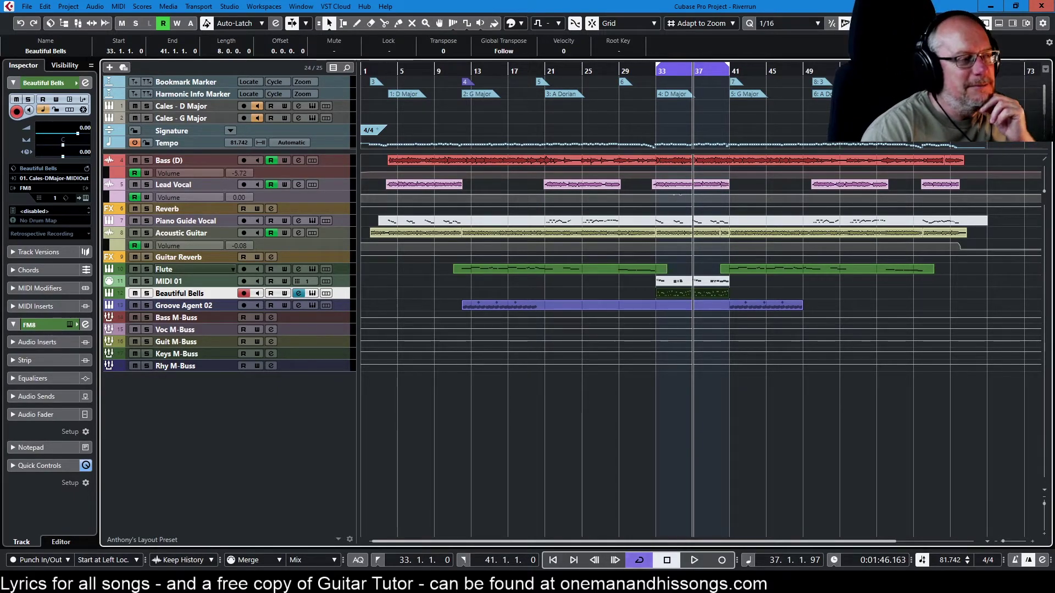
Drag the Bass (D) track taller to show its Take 3-01 waveform in detail.
drag(339, 165, 324, 273)
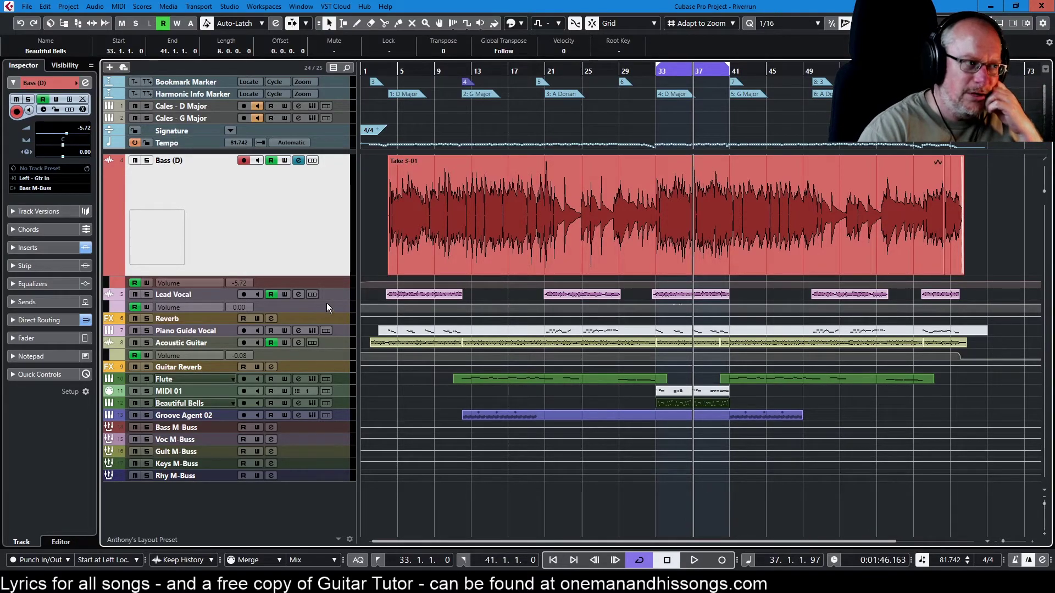
Enlarge the Lead Vocal track and zoom in on its Take 6 clips against the bass.
drag(327, 302, 323, 394)
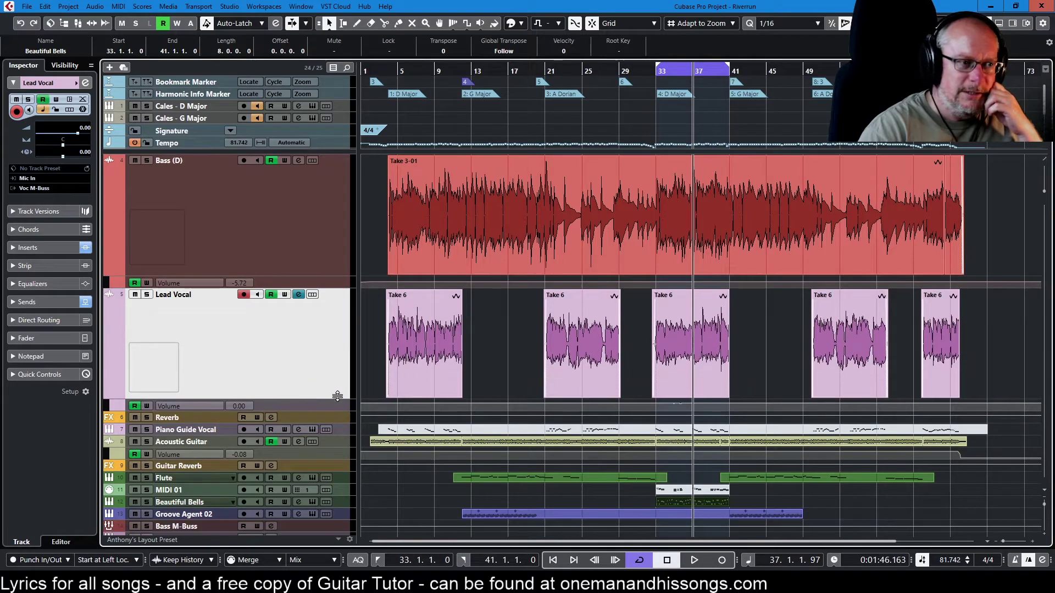
scroll(661, 361, up, 12)
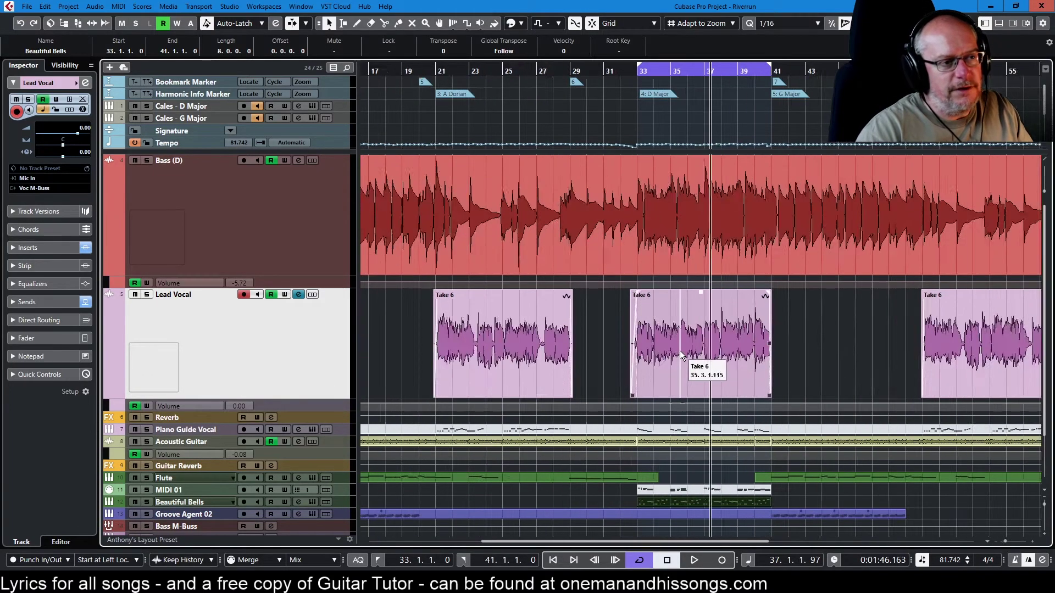
scroll(794, 357, up, 4)
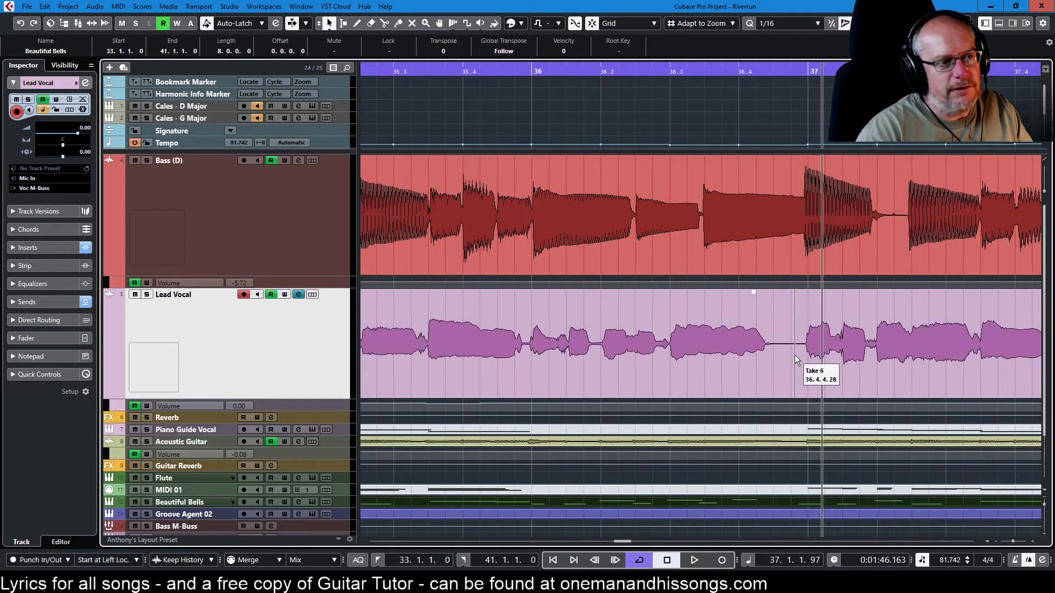
scroll(795, 355, up, 2)
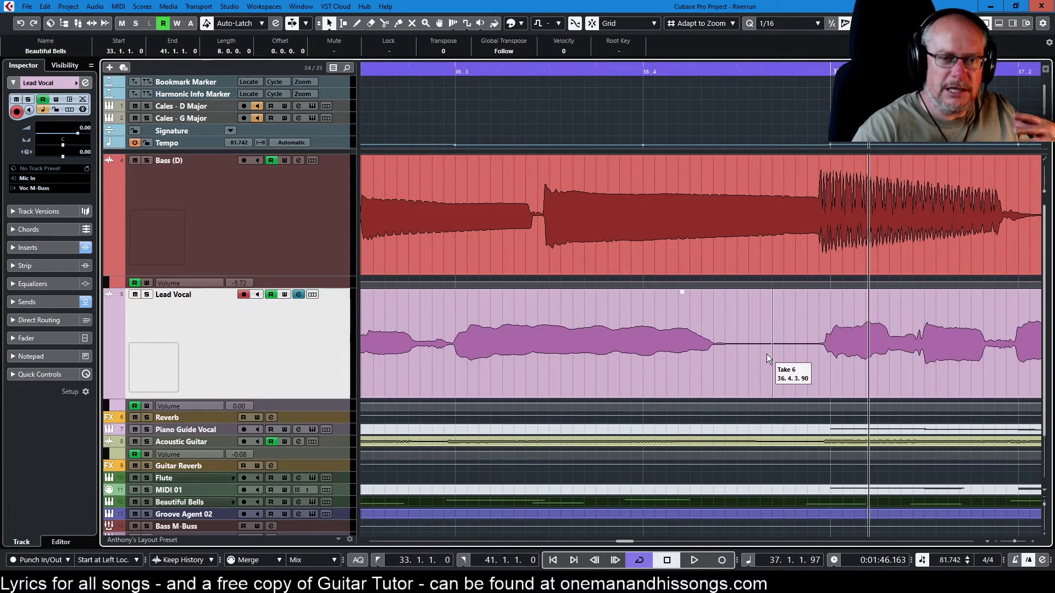
Zoom back out and shrink the Bass (D) and Lead Vocal tracks to thin lanes.
scroll(786, 324, down, 6)
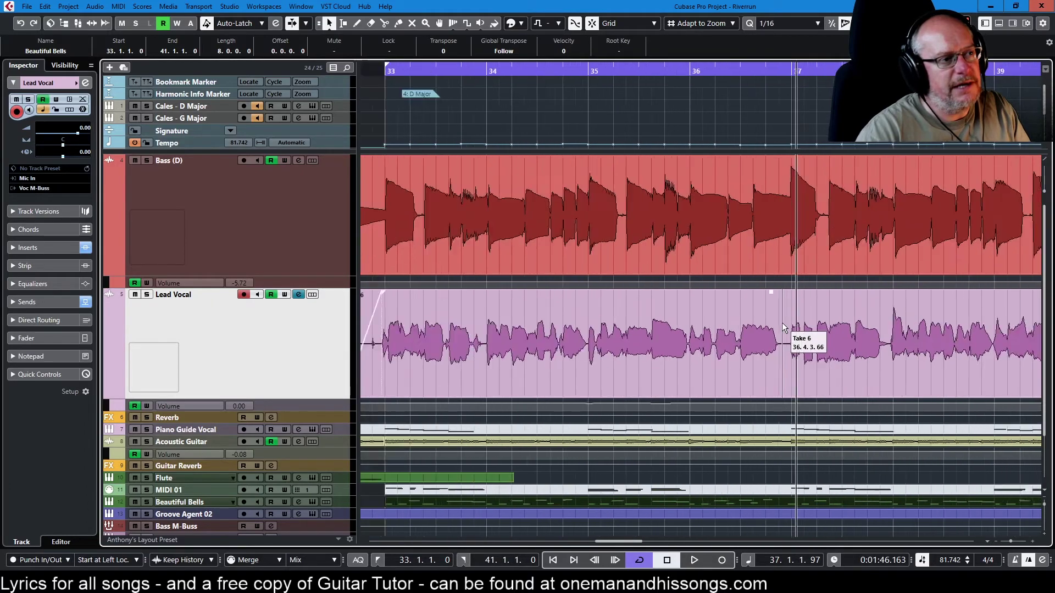
scroll(782, 322, down, 4)
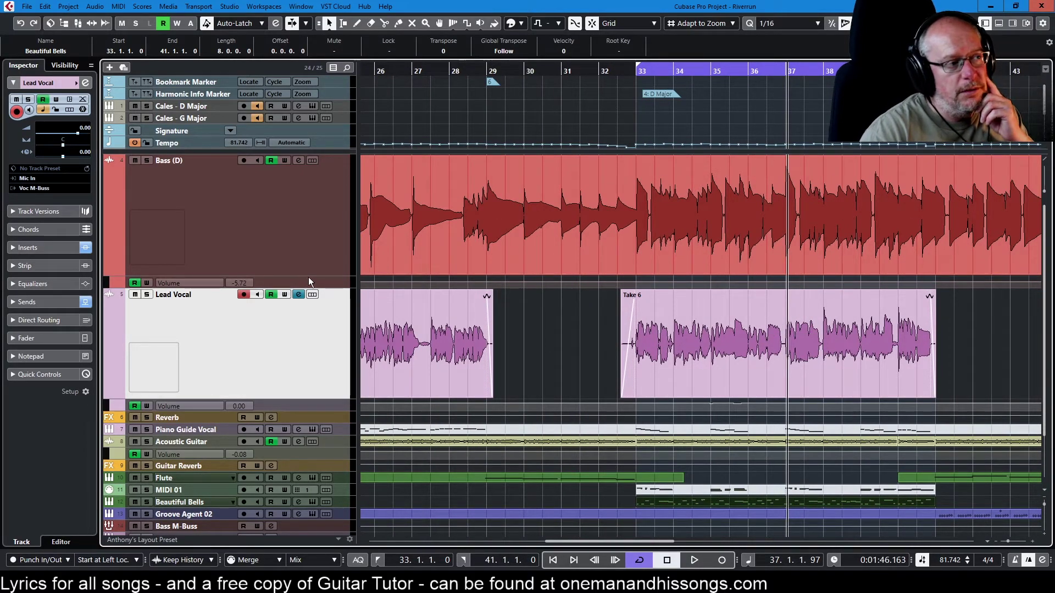
drag(310, 276, 312, 177)
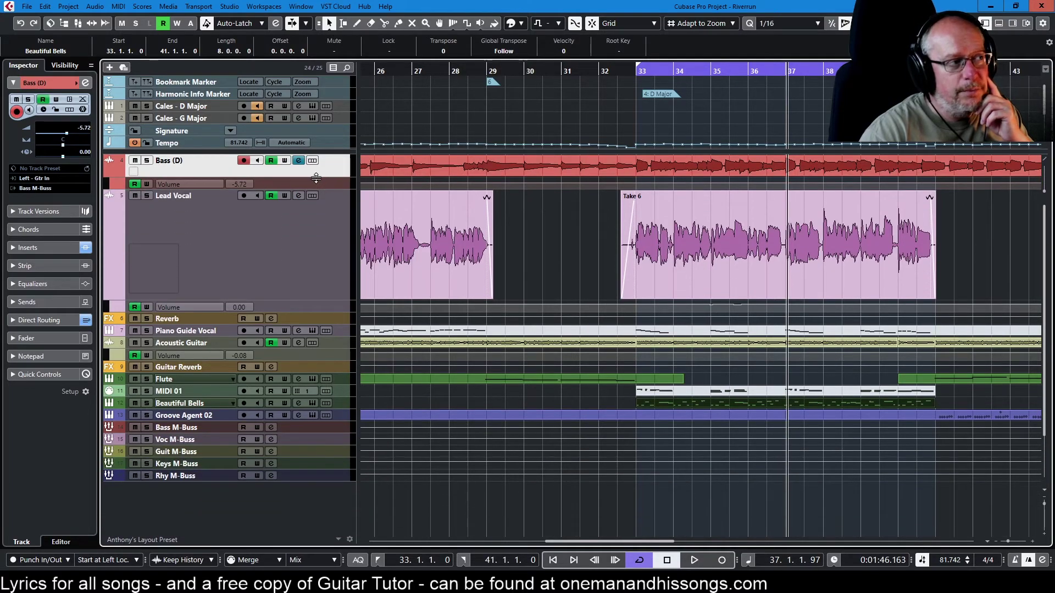
drag(312, 300, 313, 213)
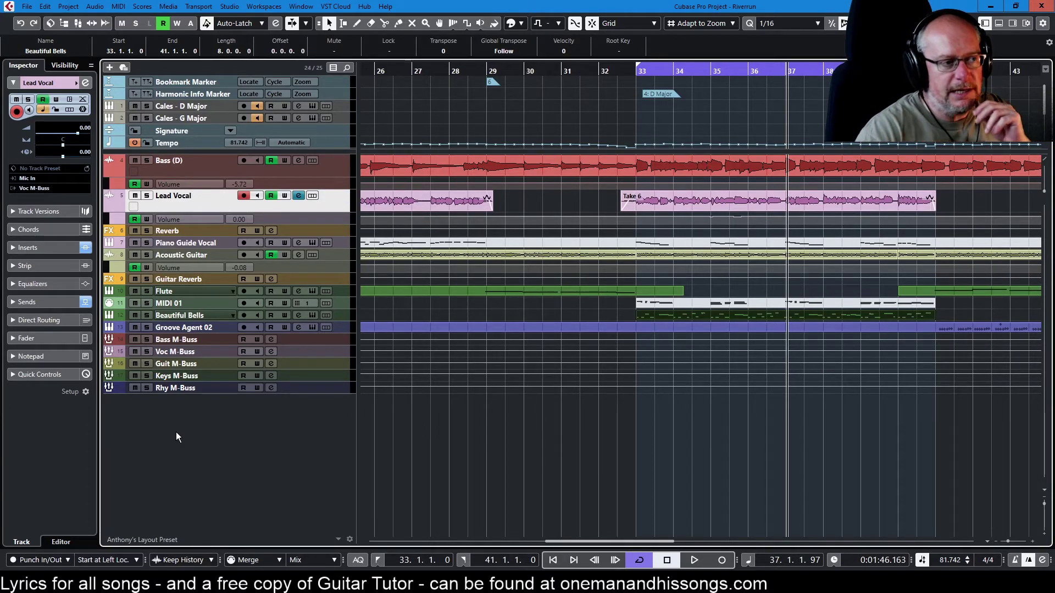
Zoom the Riverrun arrangement to fit the full project, bar 1 through bar 73.
key(shift+f)
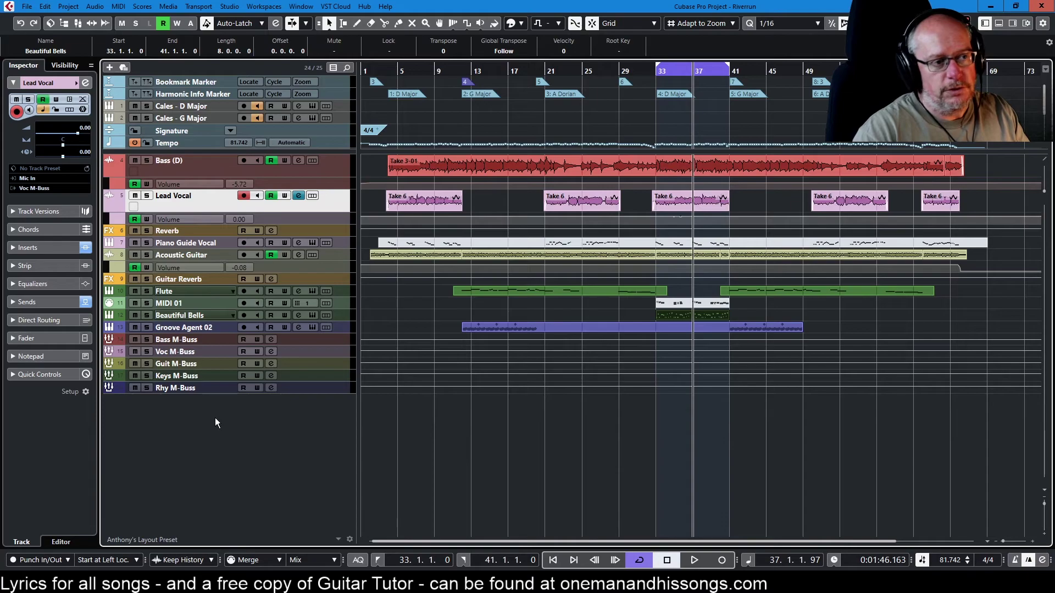